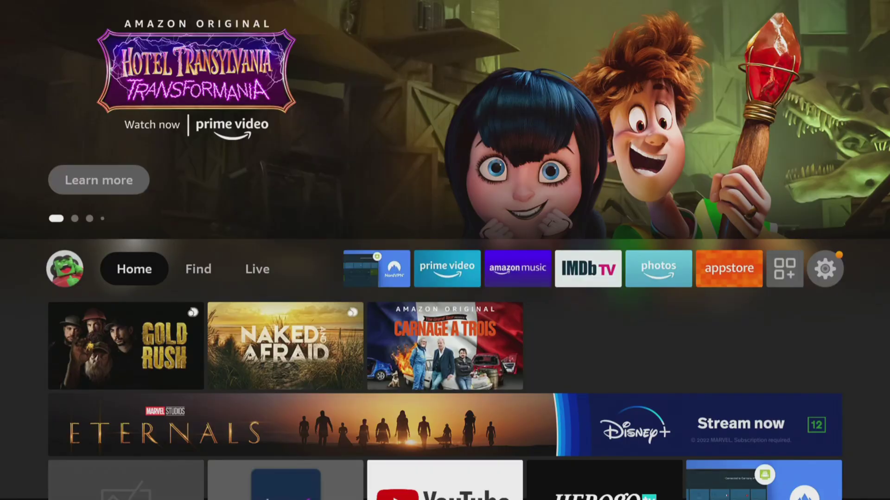
# Open the keyboard search screen from the Find page.
pyautogui.press('Right')
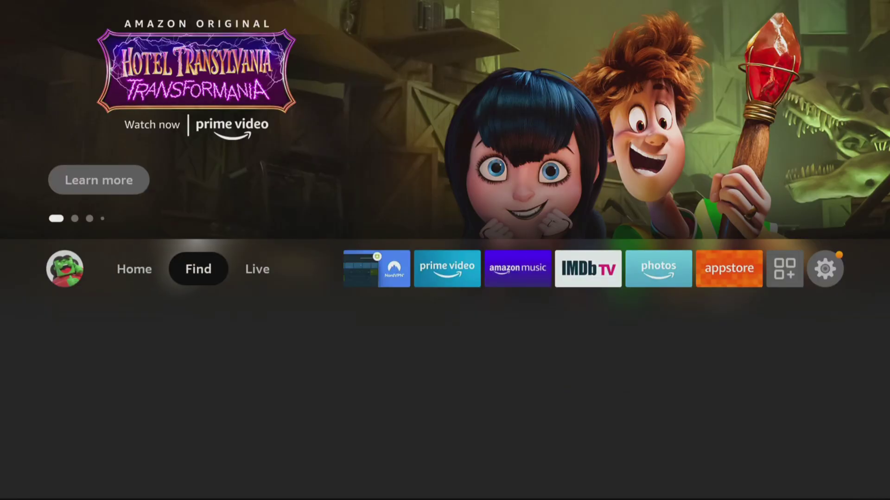
pyautogui.press('Down')
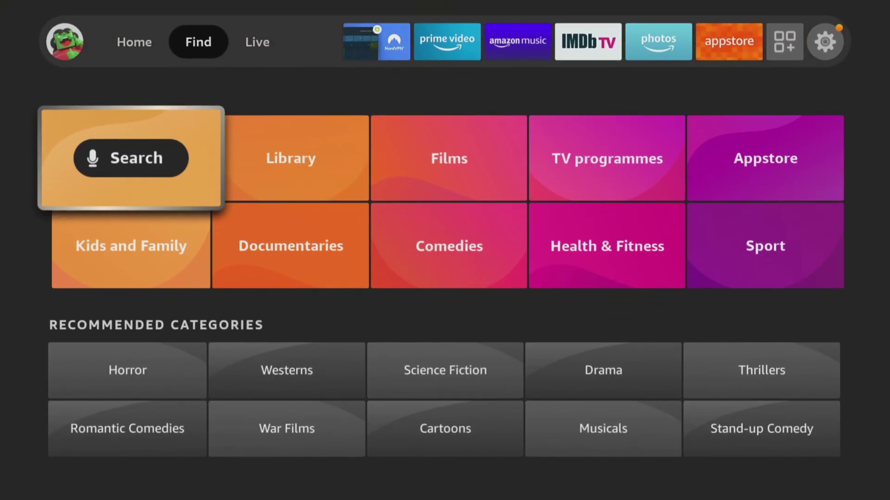
pyautogui.press('Return')
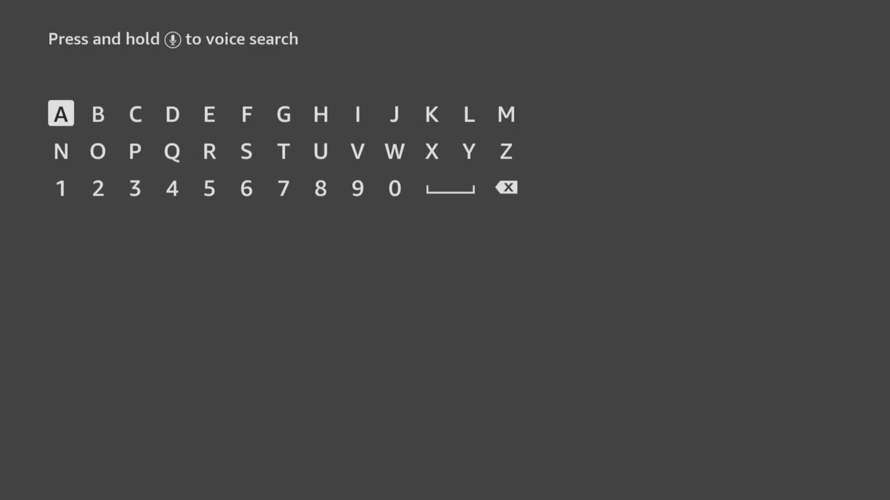
# Spell 'Dow' and pick the Downloader suggestion to see its results.
pyautogui.press('Right')
pyautogui.press('Right')
pyautogui.press('Right')
pyautogui.press('Return')
pyautogui.press('Down')
pyautogui.press('Left')
pyautogui.press('Left')
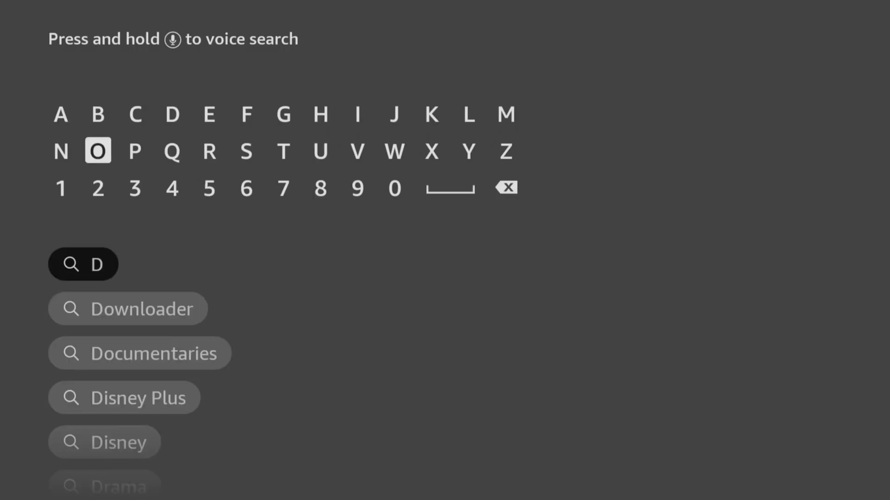
pyautogui.press('Return')
pyautogui.press('Left')
pyautogui.press('Left')
pyautogui.press('Left')
pyautogui.press('Left')
pyautogui.press('Left')
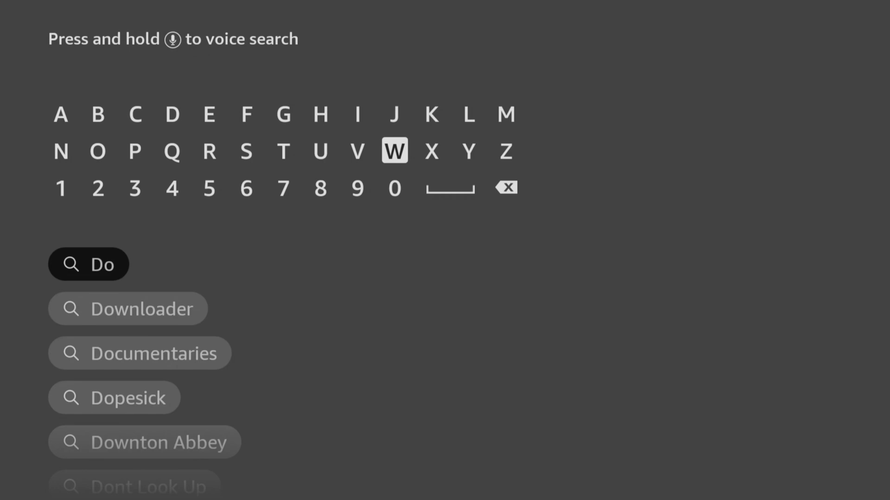
pyautogui.press('Return')
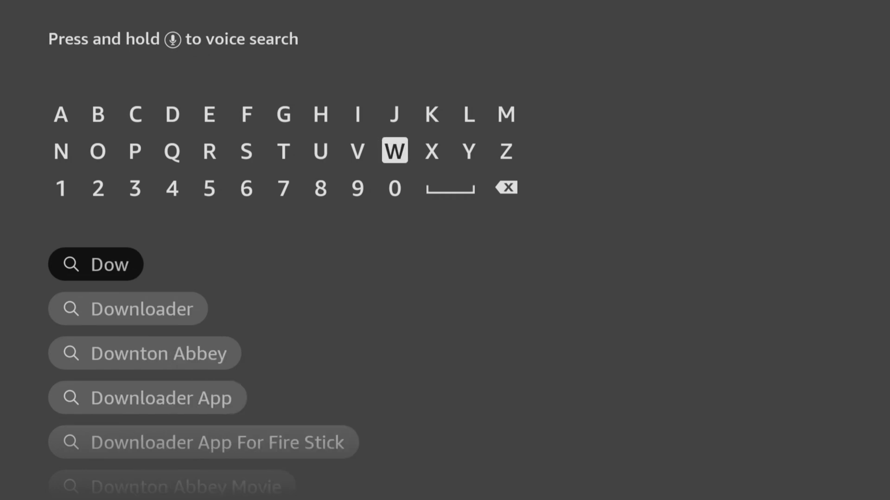
pyautogui.press('Down')
pyautogui.press('Down')
pyautogui.press('Down')
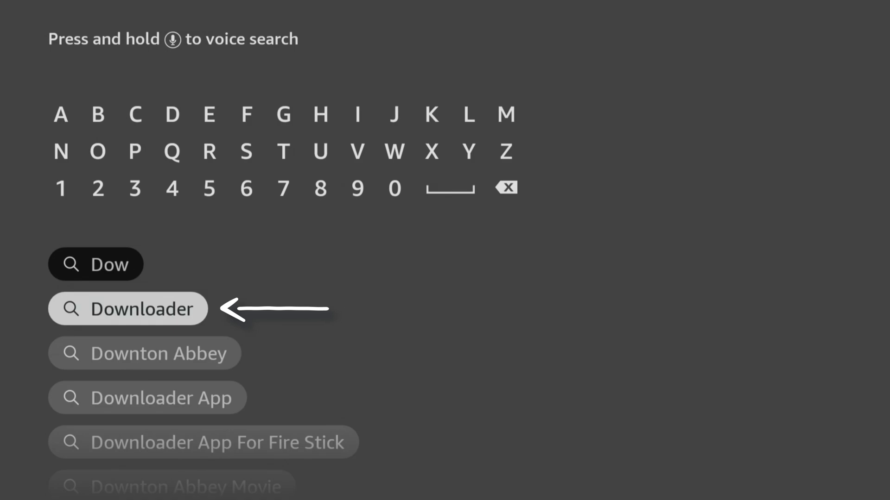
pyautogui.press('Return')
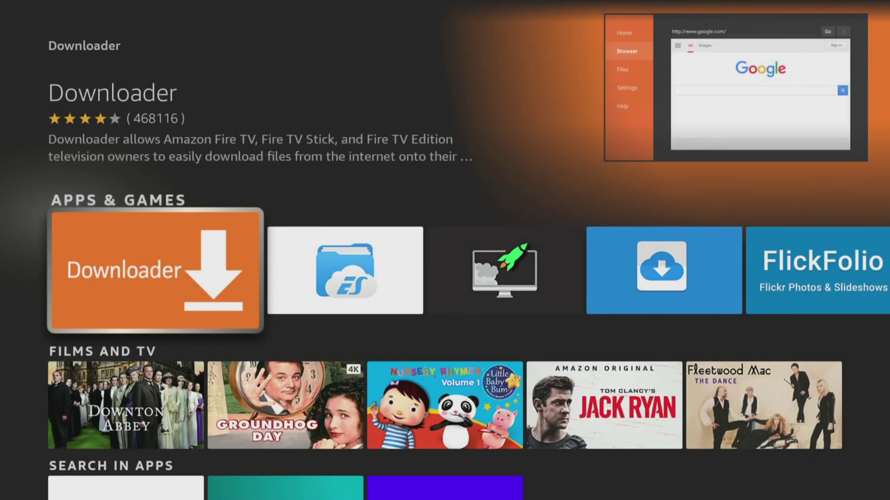
# Download and install Downloader from its details page, then open it.
pyautogui.press('Return')
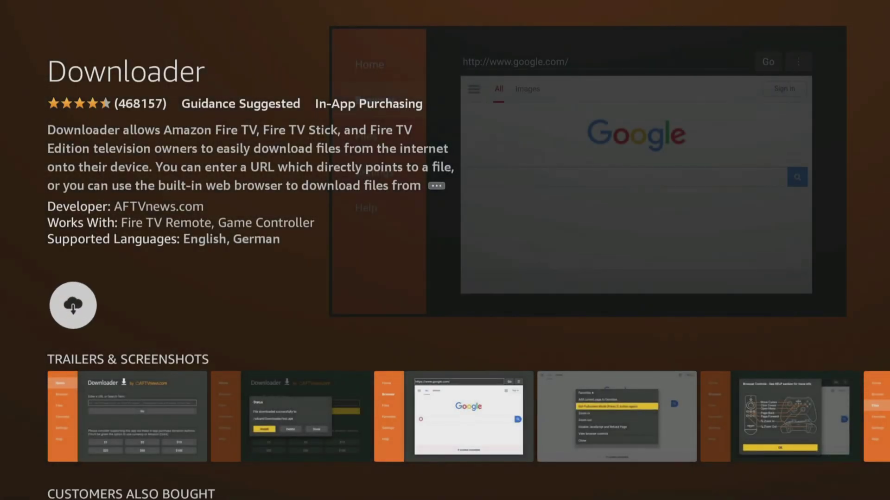
pyautogui.press('Return')
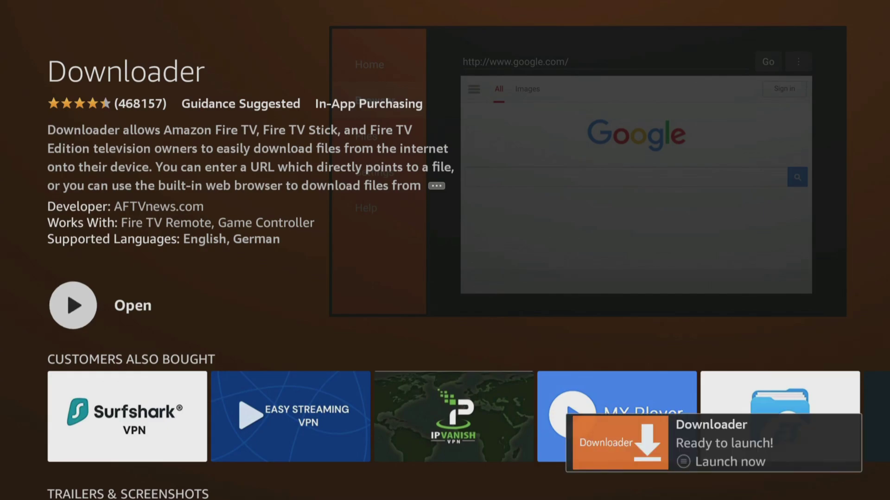
pyautogui.press('Return')
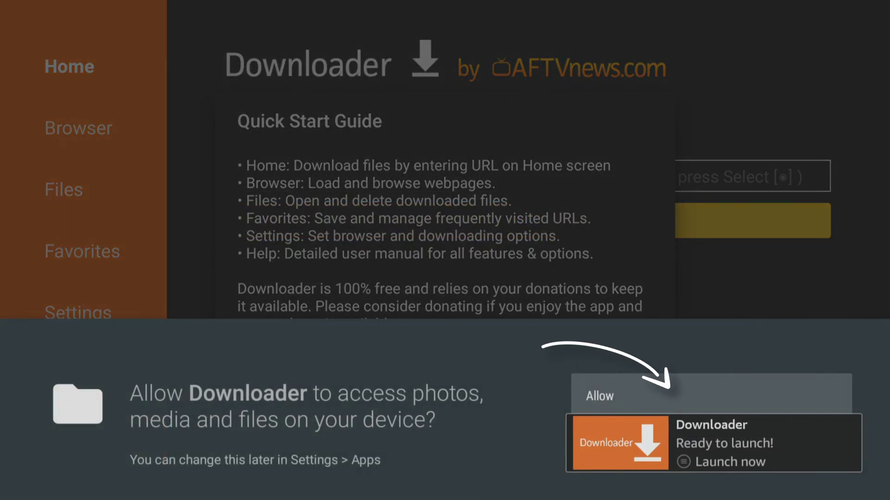
# Allow Downloader access to photos, media and files and dismiss the Quick Start Guide.
pyautogui.press('Return')
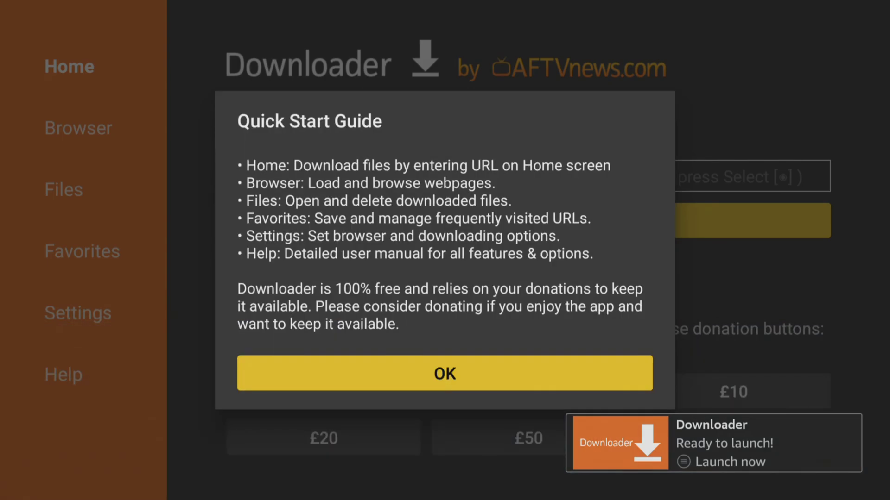
pyautogui.press('Return')
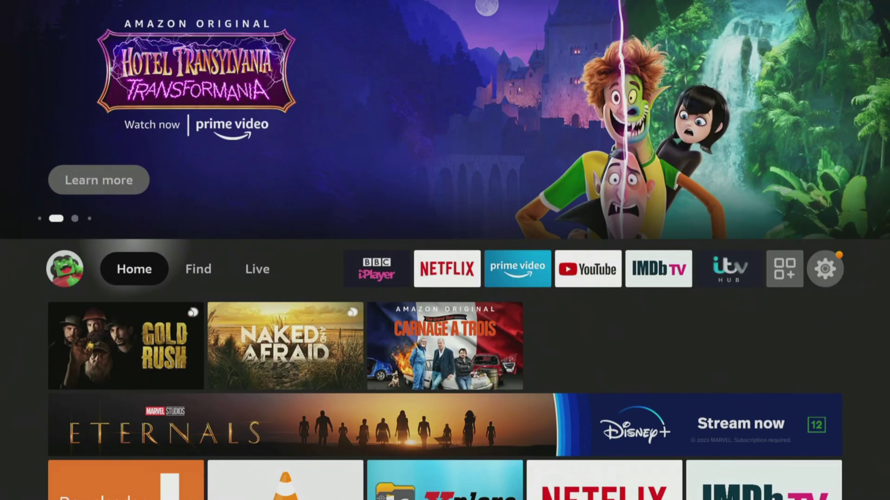
# Switch Downloader ON under My Fire TV > Developer Options > Install unknown apps.
pyautogui.press('Left')
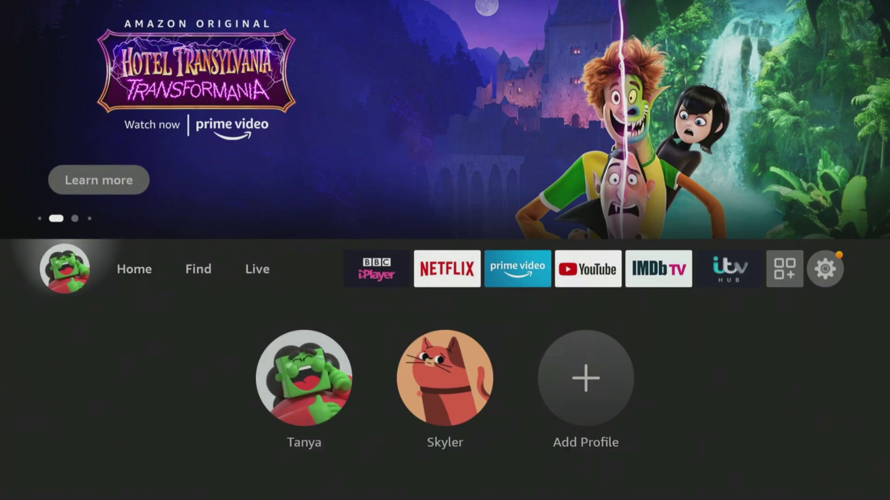
pyautogui.press('Left')
pyautogui.press('Down')
pyautogui.press('Down')
pyautogui.press('Down')
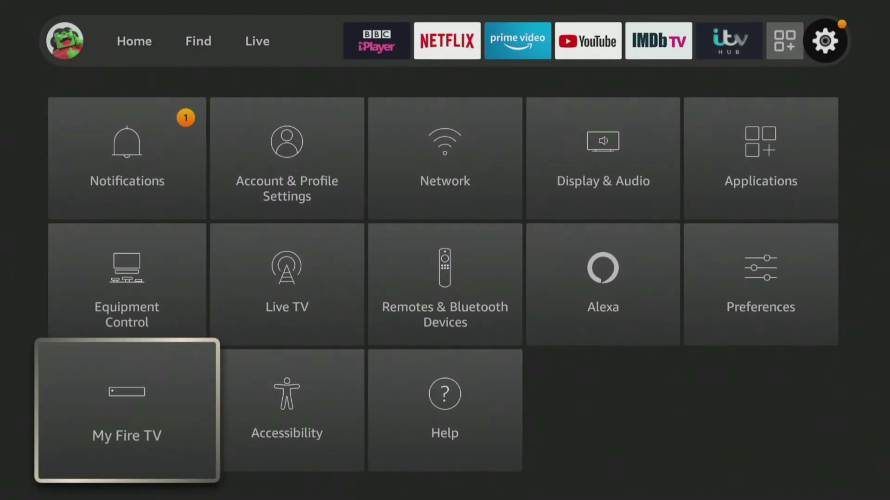
pyautogui.press('Return')
pyautogui.press('Down')
pyautogui.press('Down')
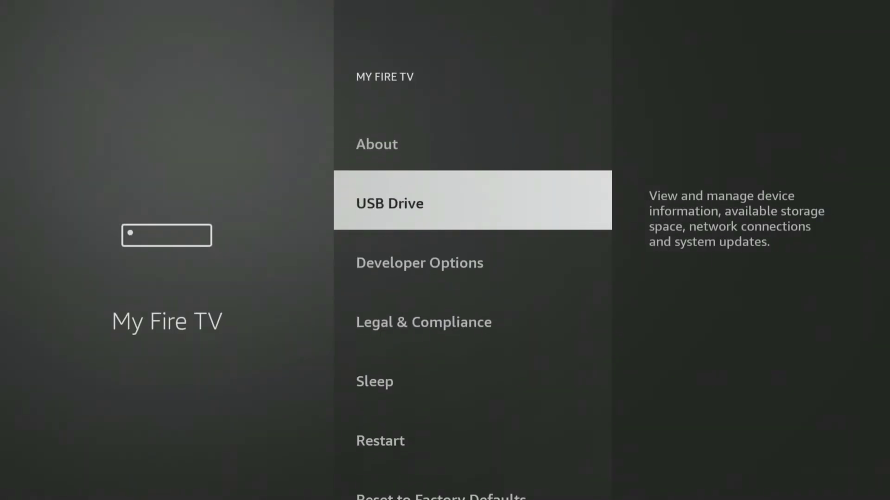
pyautogui.press('Return')
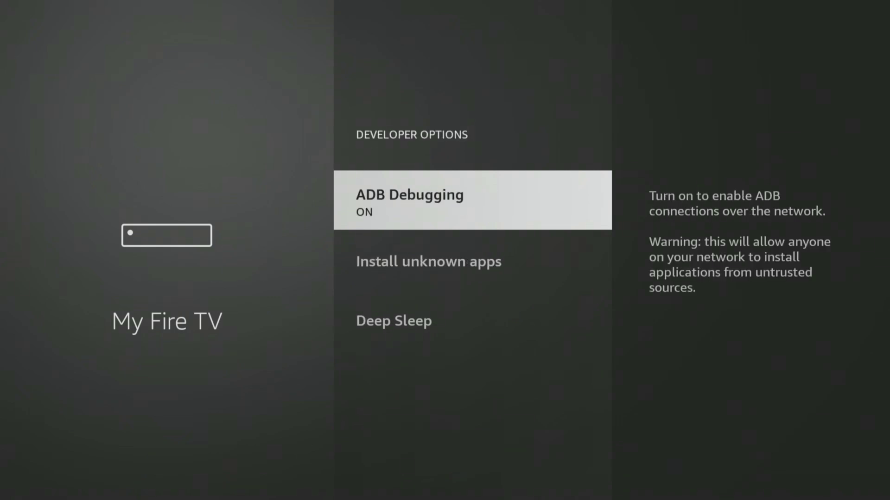
pyautogui.press('Down')
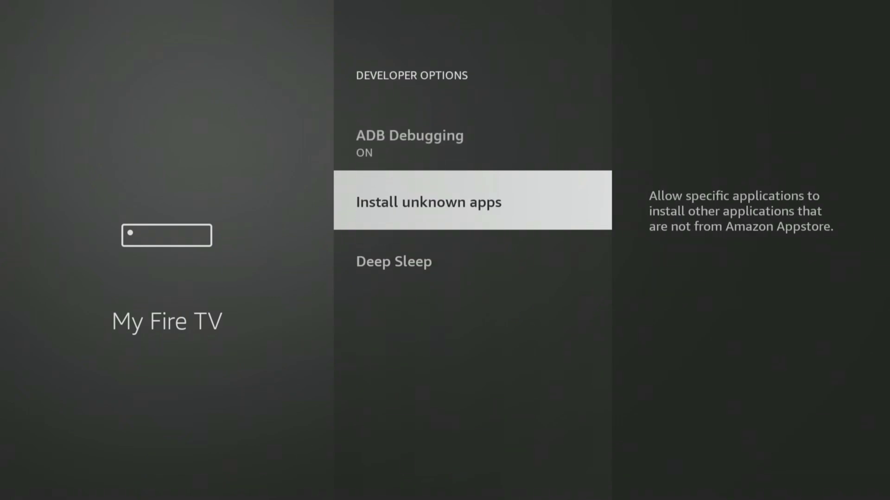
pyautogui.press('Return')
pyautogui.press('Down')
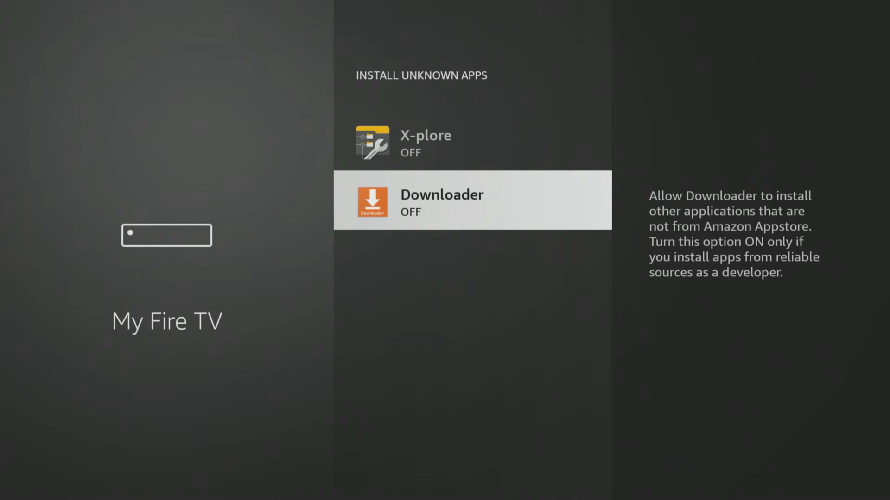
pyautogui.press('Return')
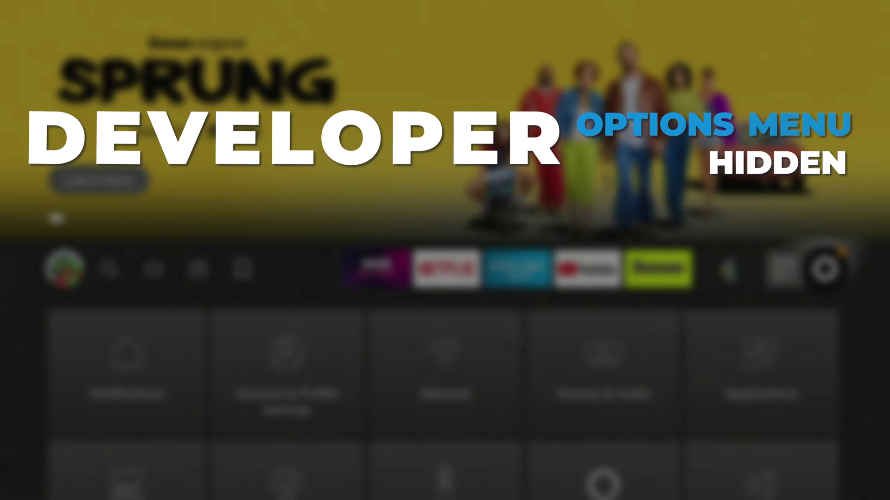
# Open My Fire TV's About screen and try unlocking developer mode.
pyautogui.press('Down')
pyautogui.press('Down')
pyautogui.press('Down')
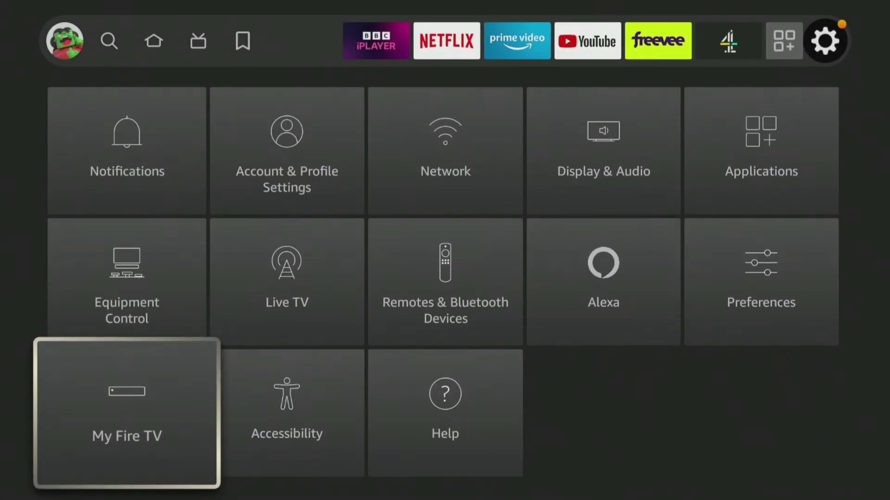
pyautogui.press('Return')
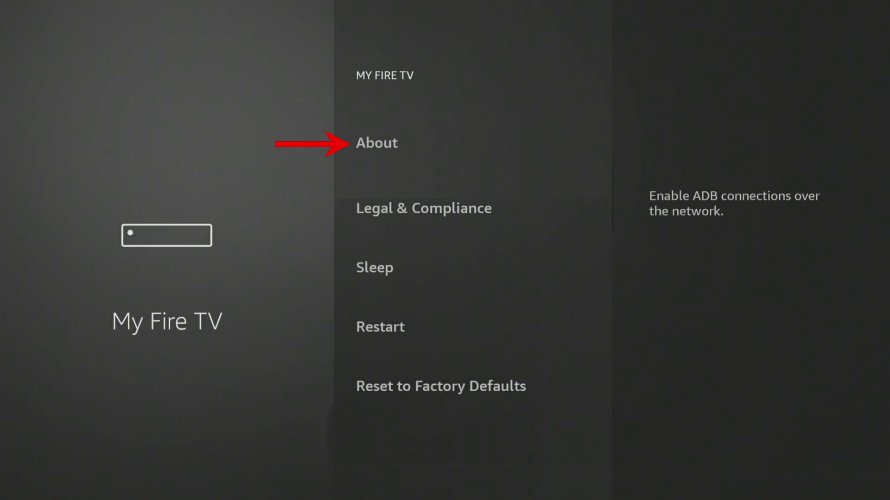
pyautogui.press('Return')
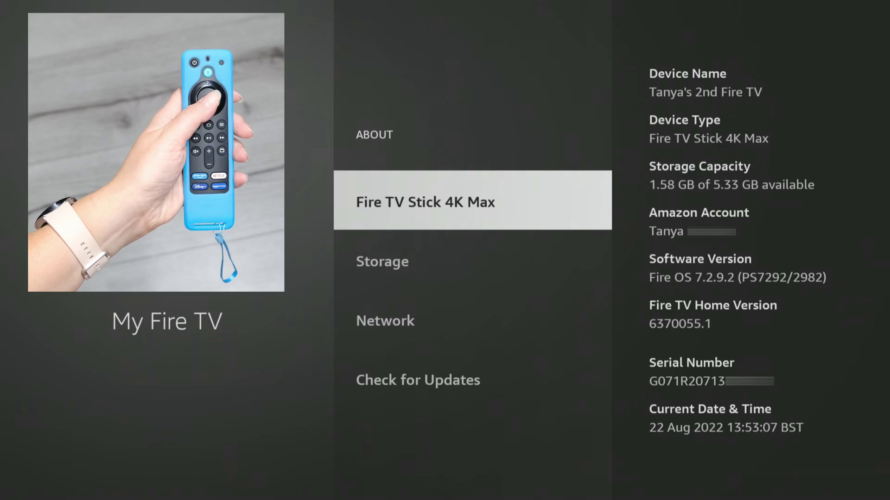
pyautogui.press('Return')
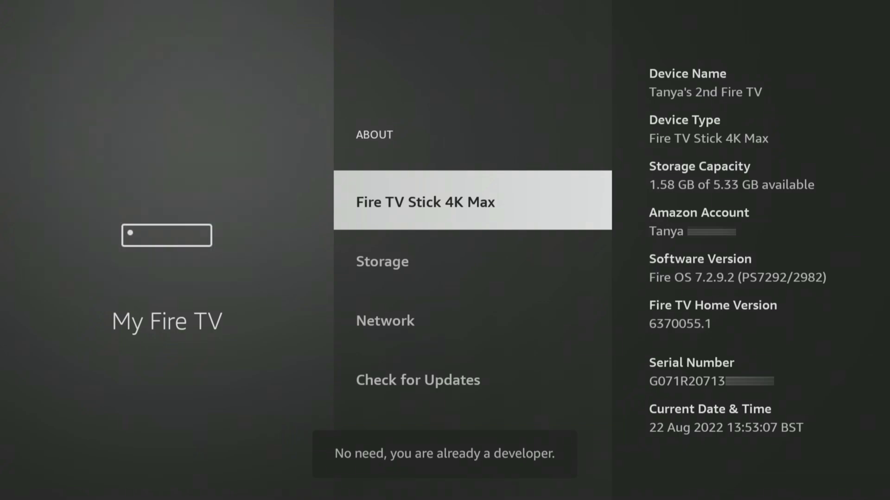
pyautogui.press('Escape')
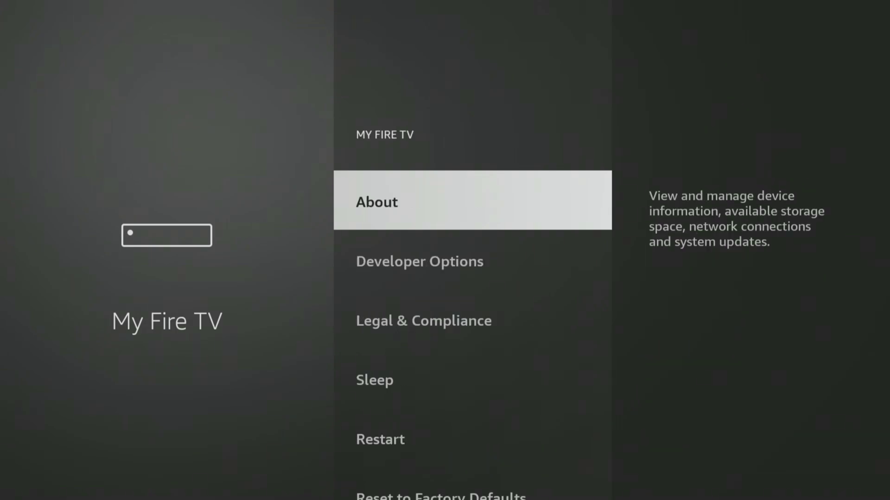
# Turn Install unknown apps ON for Downloader in Developer Options.
pyautogui.press('Down')
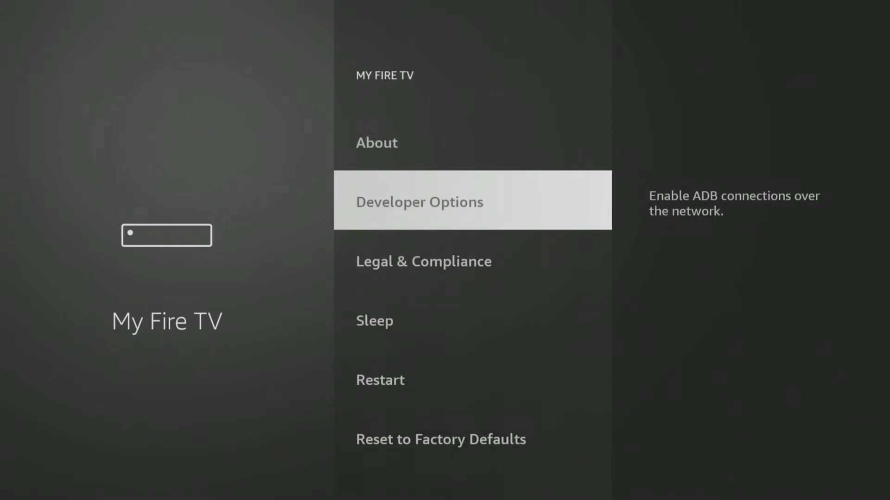
pyautogui.press('Return')
pyautogui.press('Down')
pyautogui.press('Return')
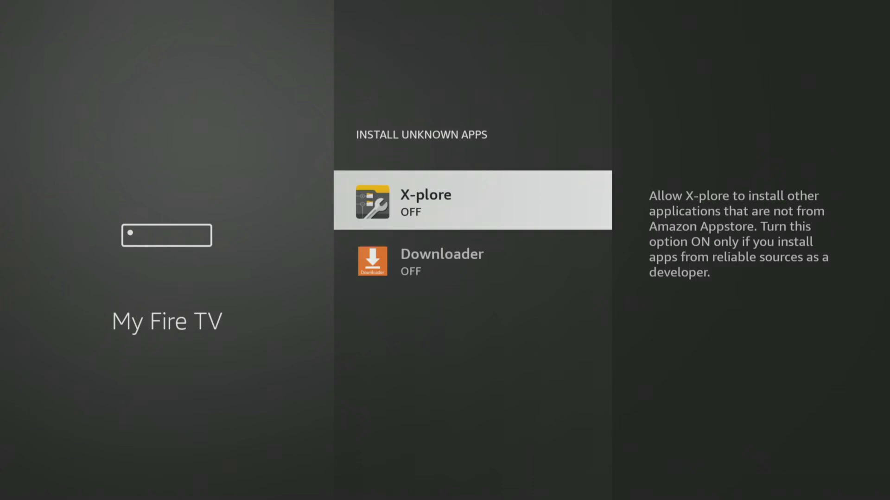
pyautogui.press('Down')
pyautogui.press('Return')
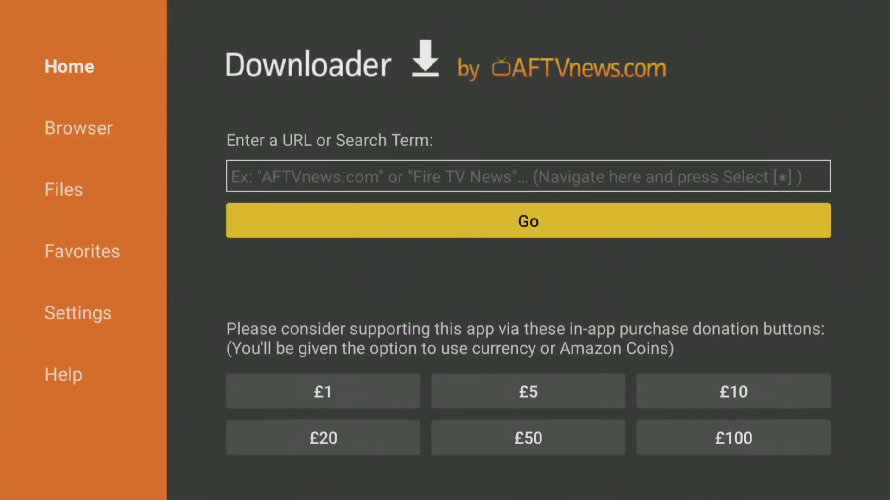
# Enter code 28907 in Downloader's URL field and load its page.
pyautogui.press('Up')
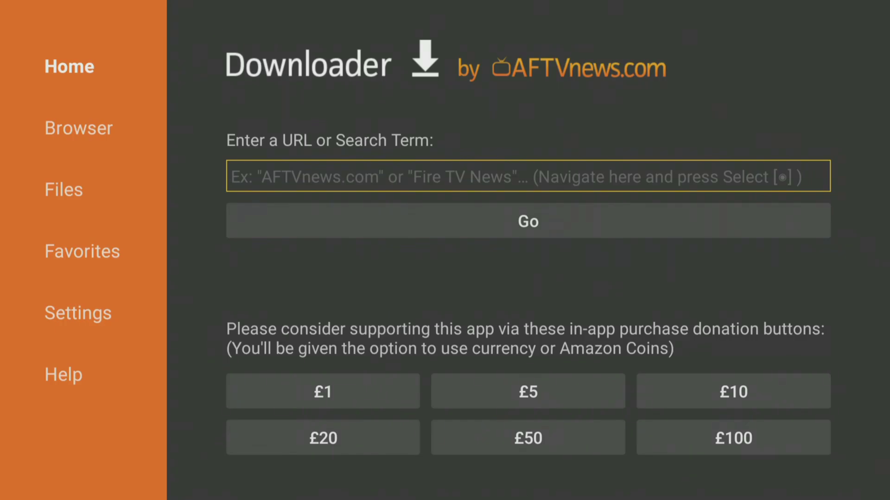
pyautogui.press('Return')
pyautogui.press('Up')
pyautogui.press('Right')
pyautogui.write('2890')
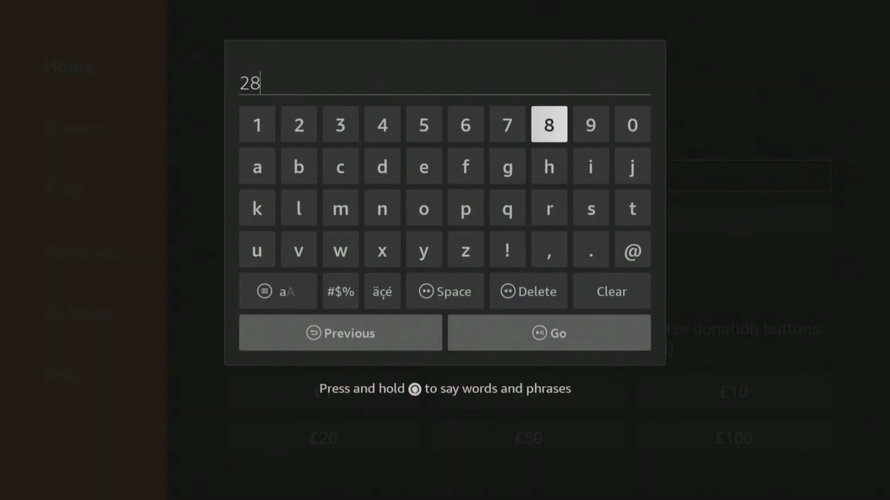
pyautogui.press('Left')
pyautogui.press('Left')
pyautogui.press('Left')
pyautogui.write('7')
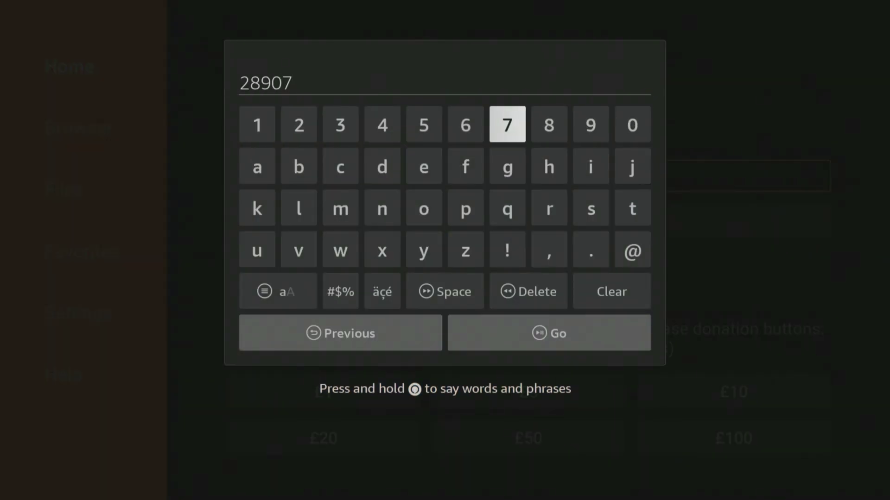
pyautogui.press('Down')
pyautogui.press('Down')
pyautogui.press('Down')
pyautogui.press('Down')
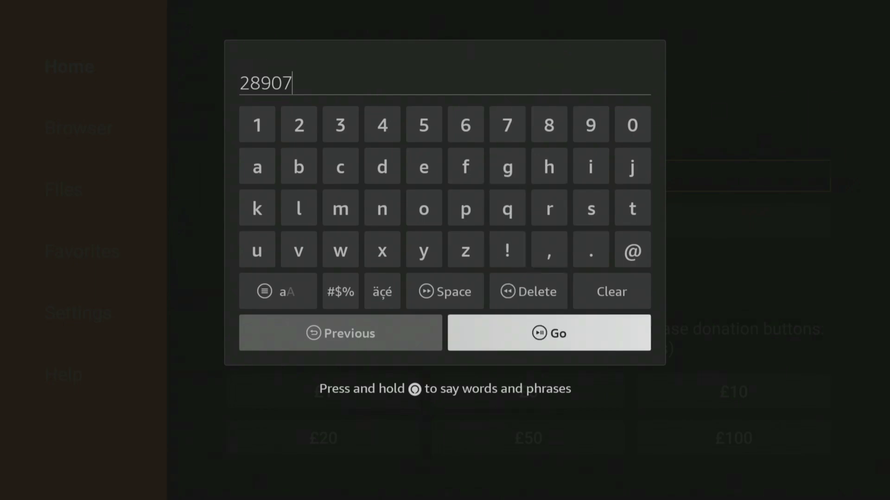
pyautogui.press('Return')
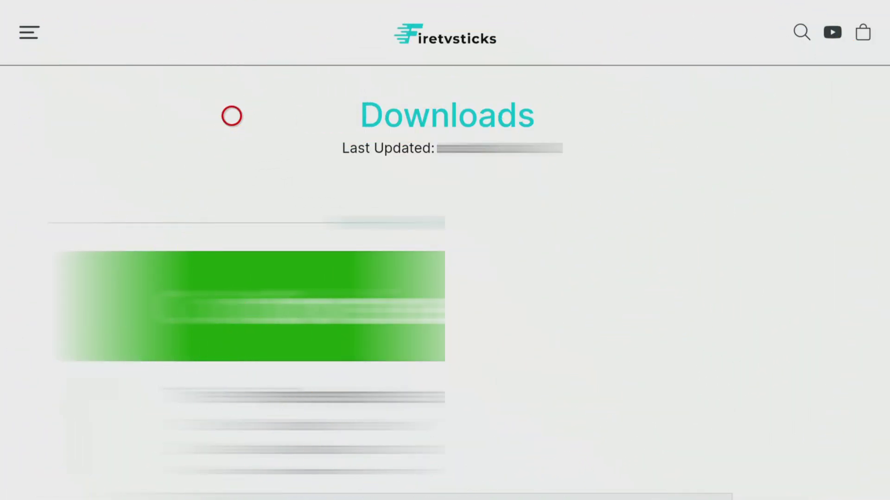
# Save the Simple Downloads - Firetvsticks page as a favorite.
pyautogui.press('Menu')
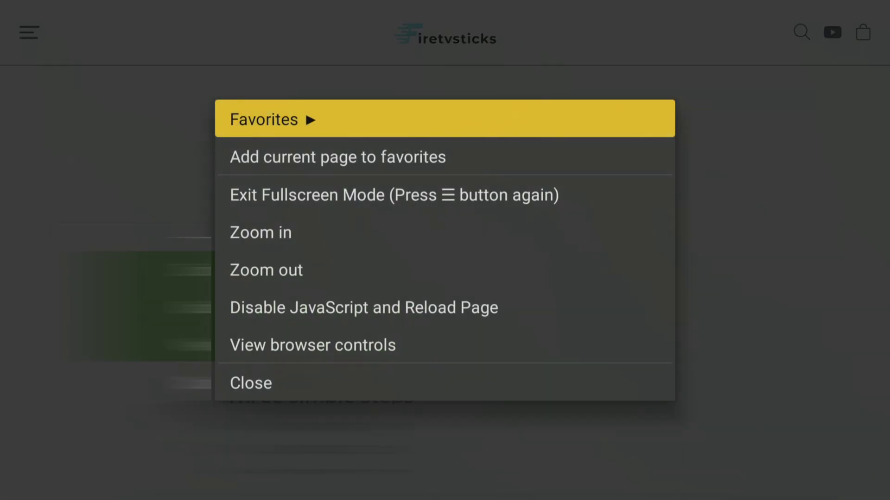
pyautogui.press('Down')
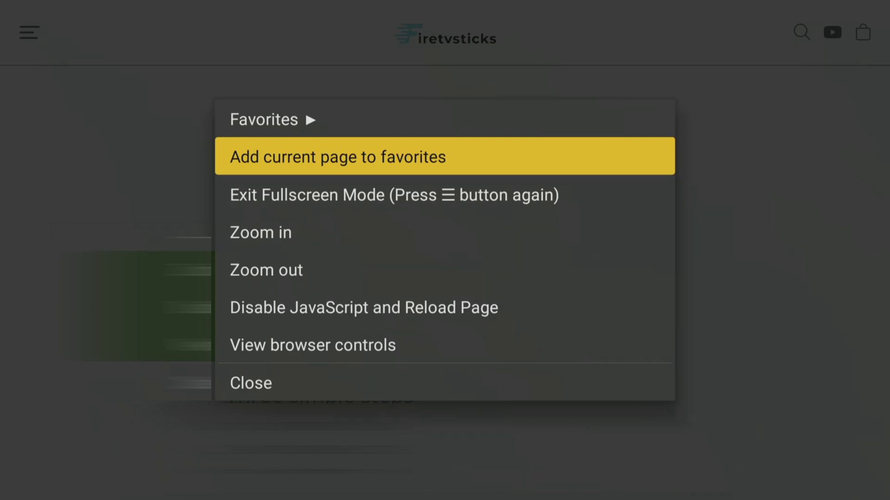
pyautogui.press('Return')
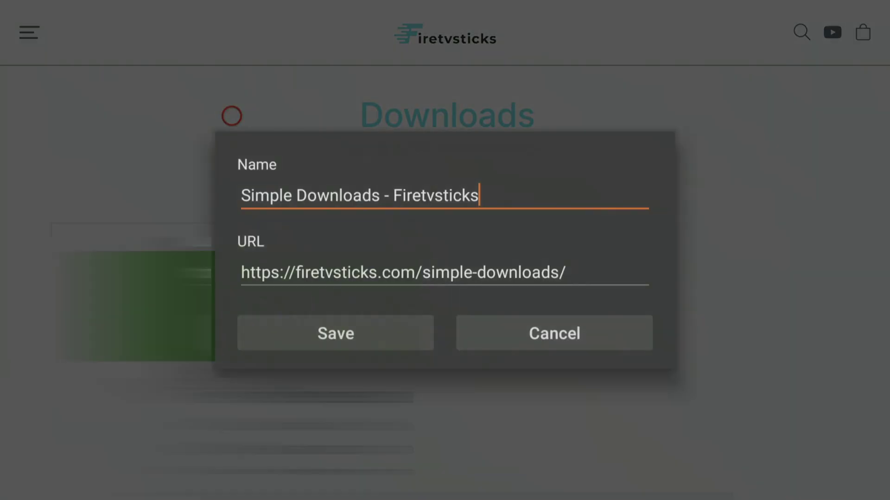
pyautogui.press('Down')
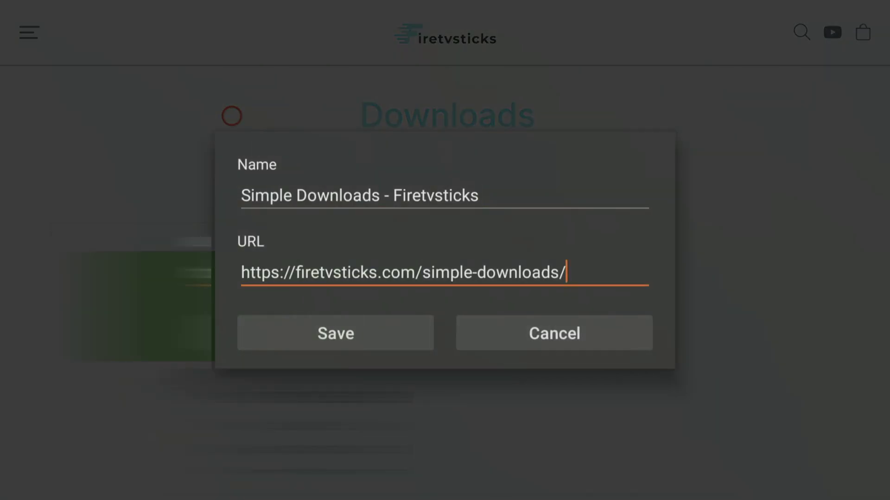
pyautogui.press('Down')
pyautogui.press('Left')
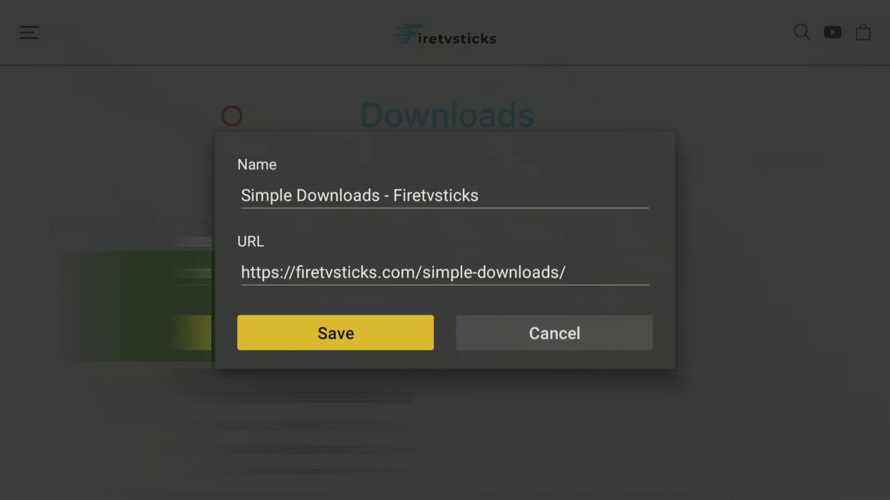
pyautogui.press('Return')
# Exit fullscreen and show the Favorites list in the sidebar.
pyautogui.press('Escape')
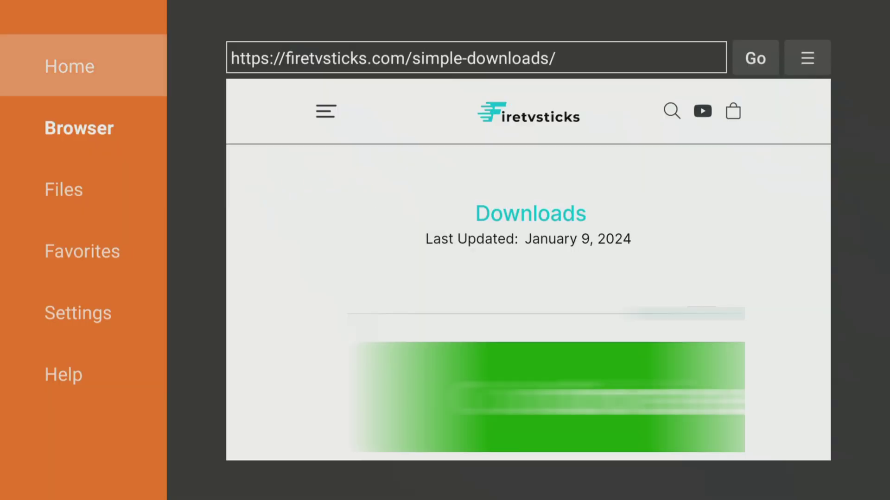
pyautogui.press('Down')
pyautogui.press('Down')
pyautogui.press('Down')
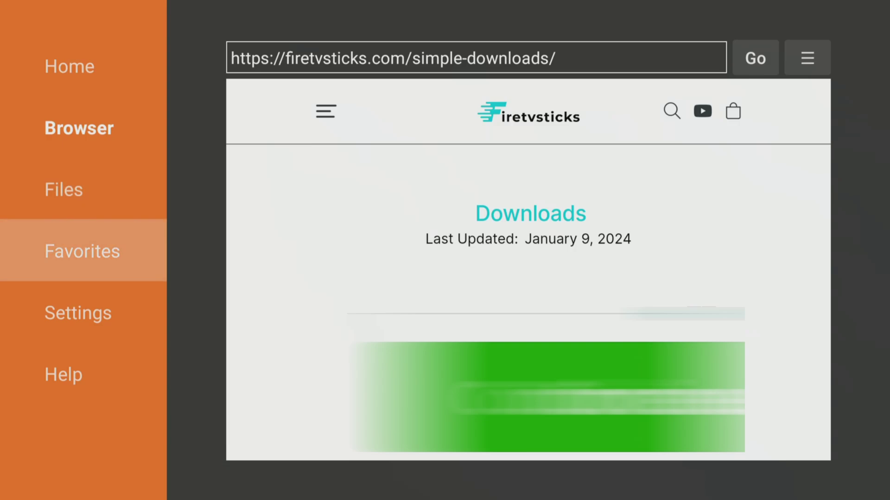
pyautogui.press('Return')
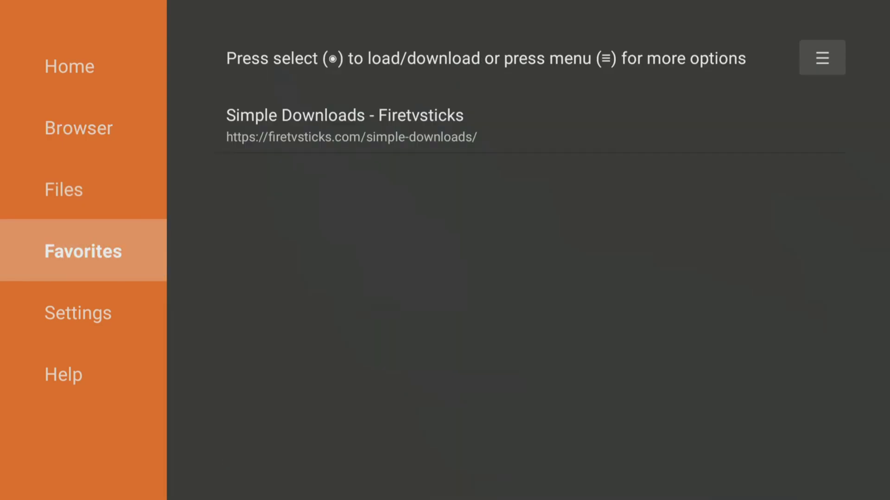
# Open the Simple Downloads - Firetvsticks favorite and go to the MediaON download page.
pyautogui.press('Right')
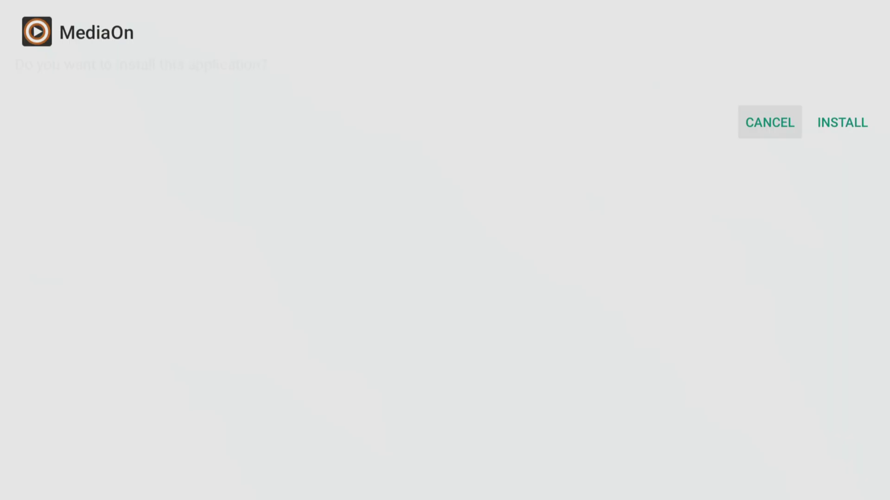
# Install MediaOn from Media_ON_v1.0.19.apk and finish with Done.
pyautogui.press('Right')
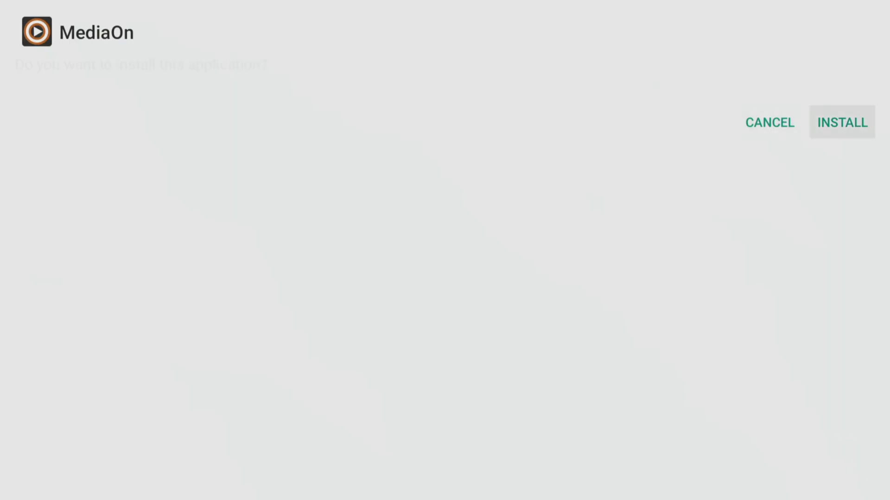
pyautogui.press('Return')
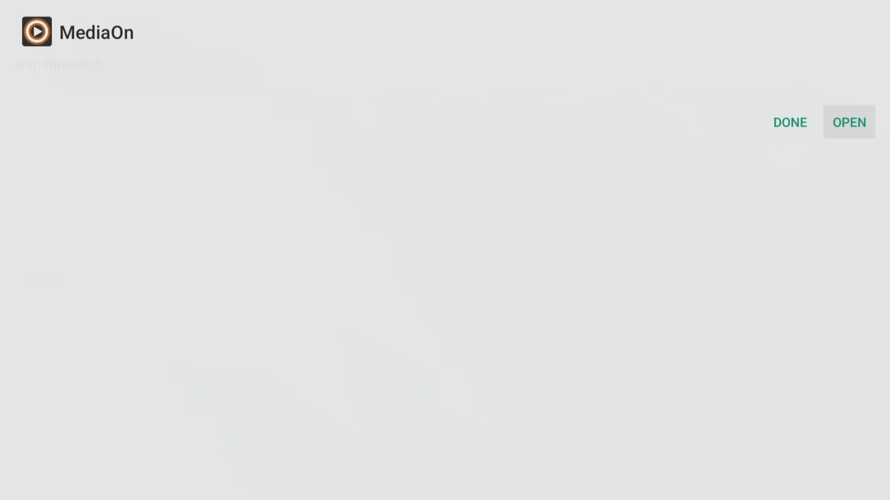
pyautogui.press('Left')
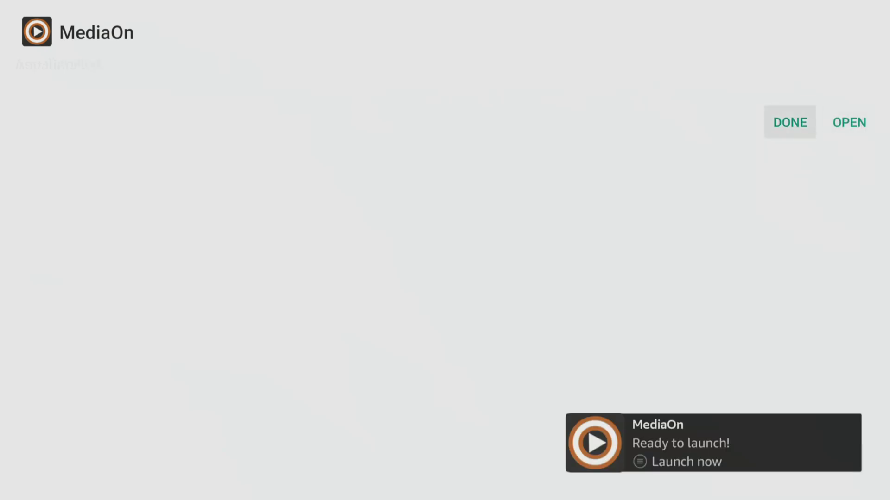
pyautogui.press('Return')
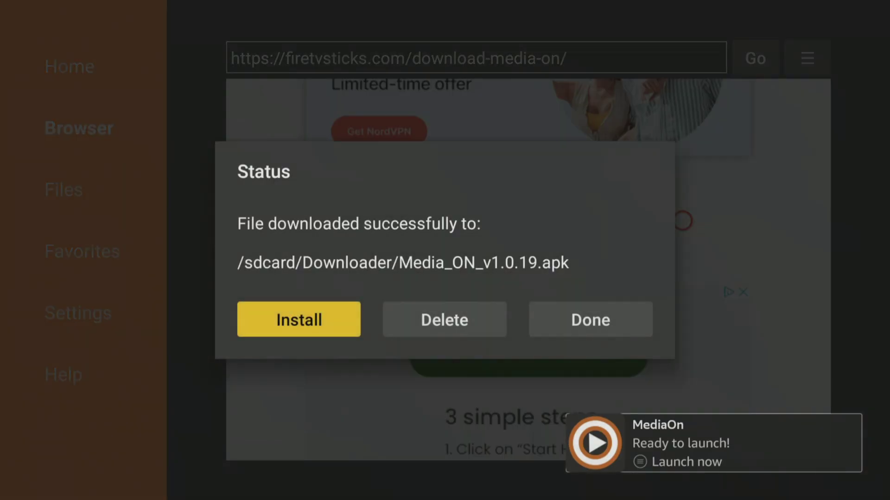
# Request deletion of the downloaded Media_ON_v1.0.19.apk file.
pyautogui.press('Right')
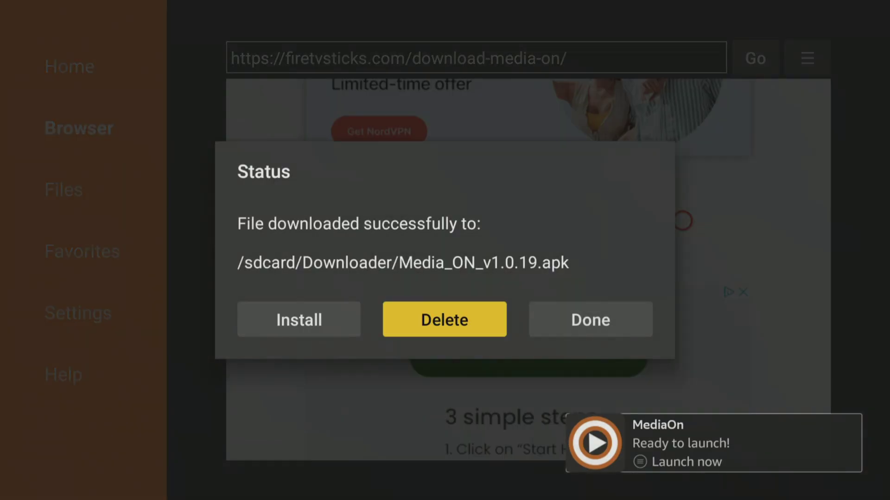
pyautogui.press('Return')
pyautogui.press('Left')
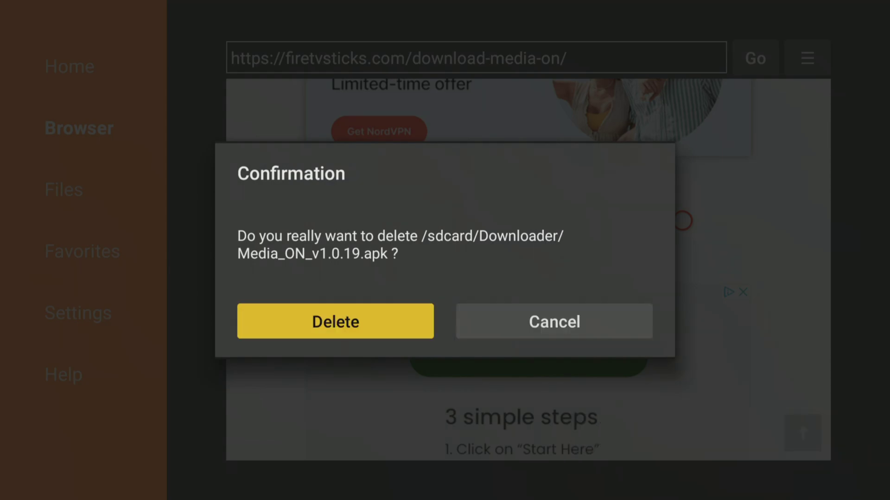
# Confirm deleting the APK, then launch MediaOn from Your Apps & Channels.
pyautogui.press('Return')
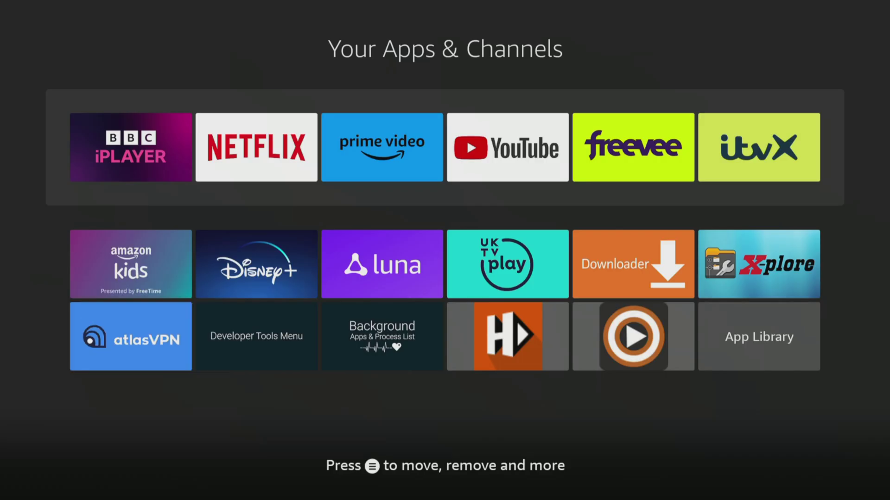
pyautogui.press('Right')
pyautogui.press('Right')
pyautogui.press('Right')
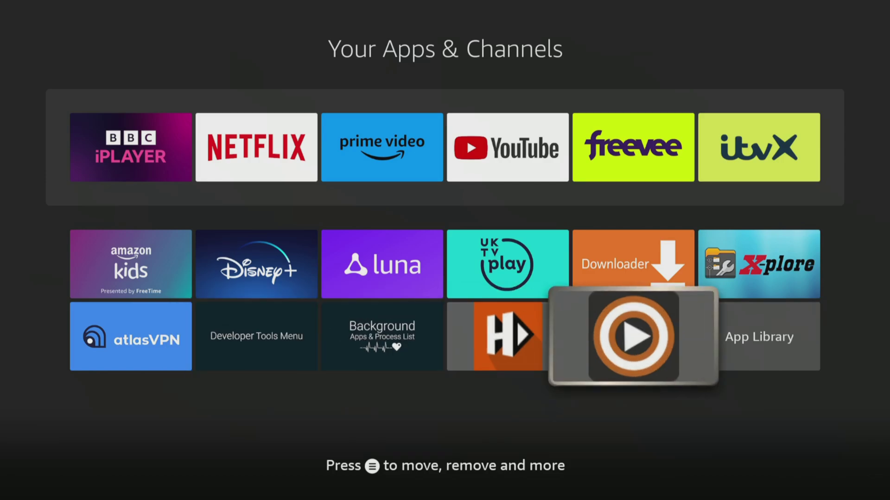
pyautogui.press('Return')
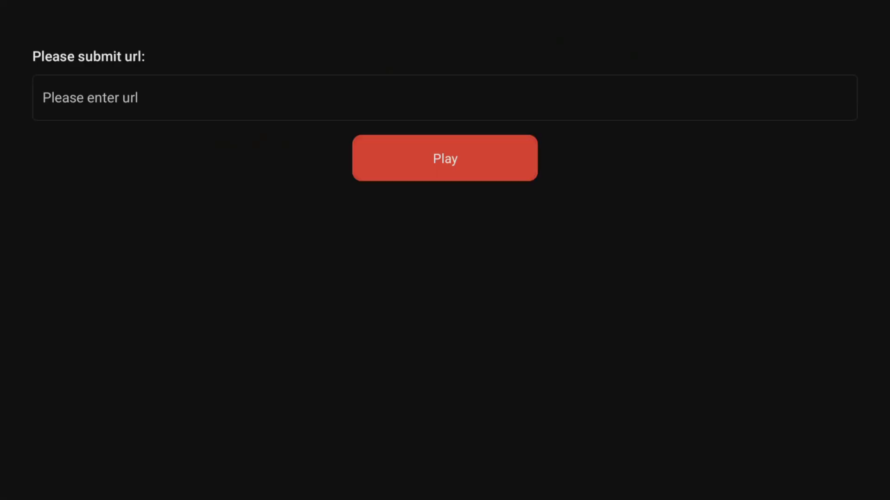